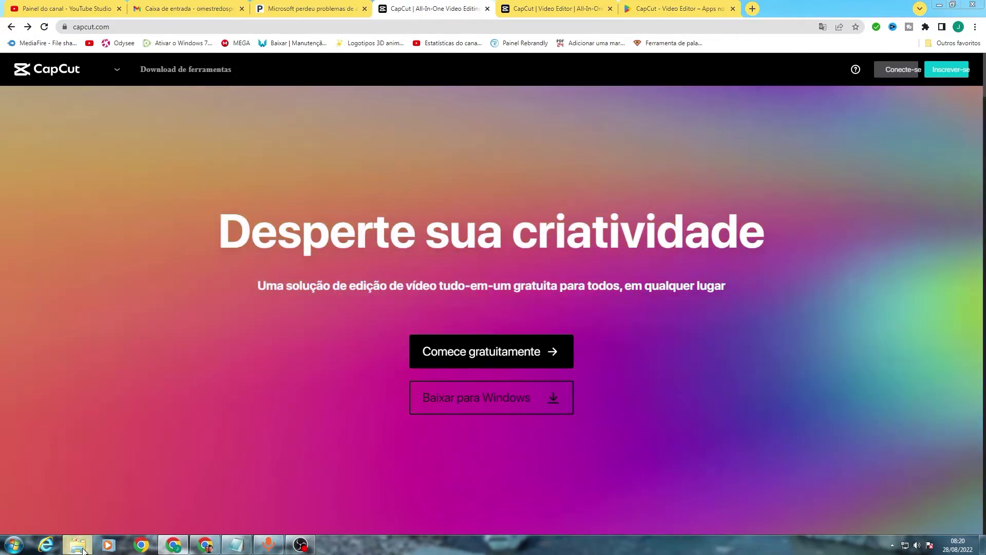
# Open the Downloads folder in Windows Explorer, check the downloaded CapCut installer's file details, and minimize the folder.
pyautogui.click(81, 548)
pyautogui.click(58, 82)
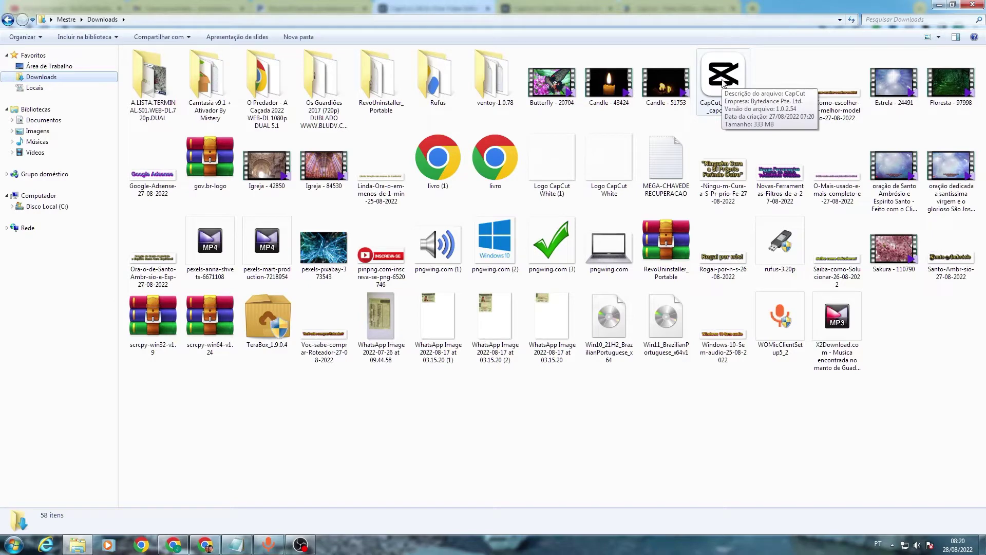
pyautogui.click(939, 4)
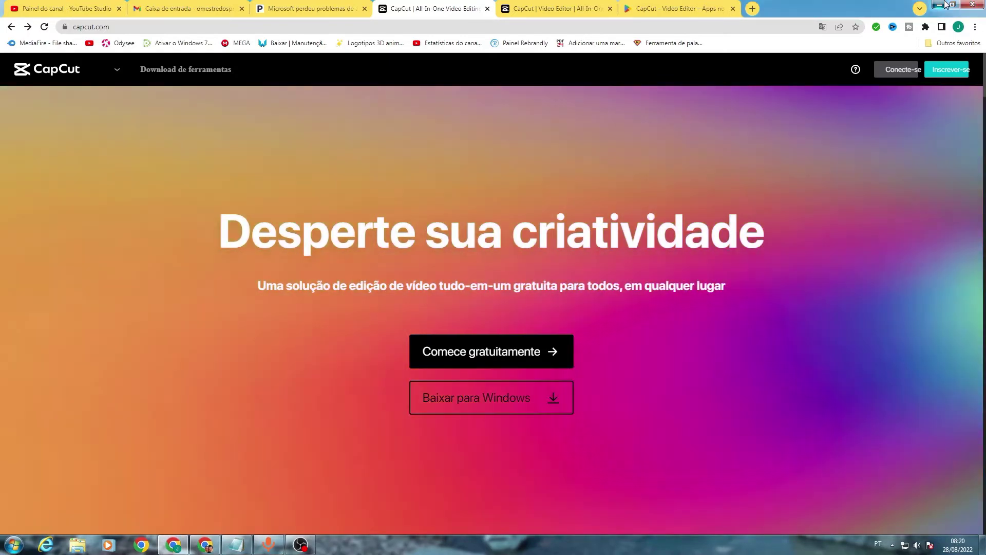
# Minimize the browser, launch the CapCut desktop program, and start a new project.
pyautogui.click(946, 4)
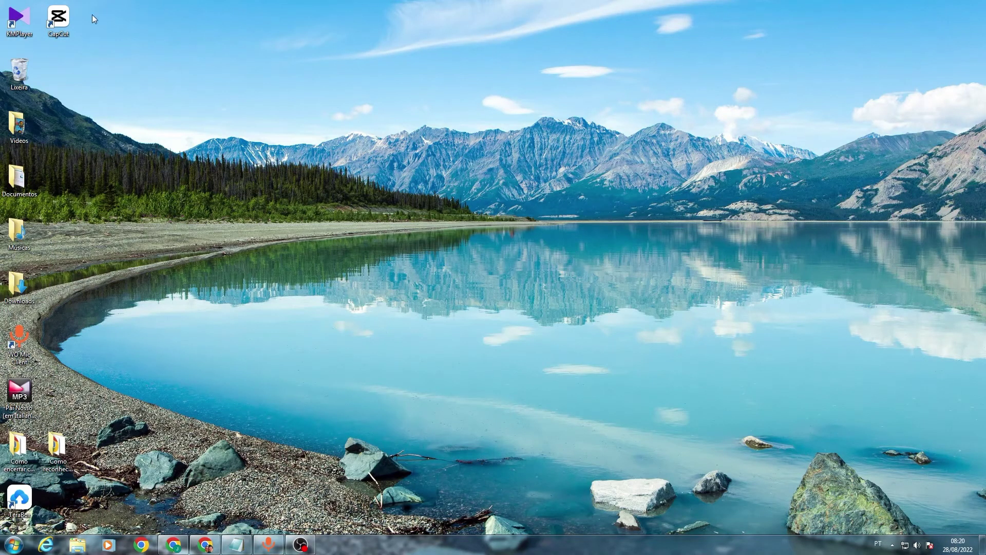
pyautogui.doubleClick(57, 19)
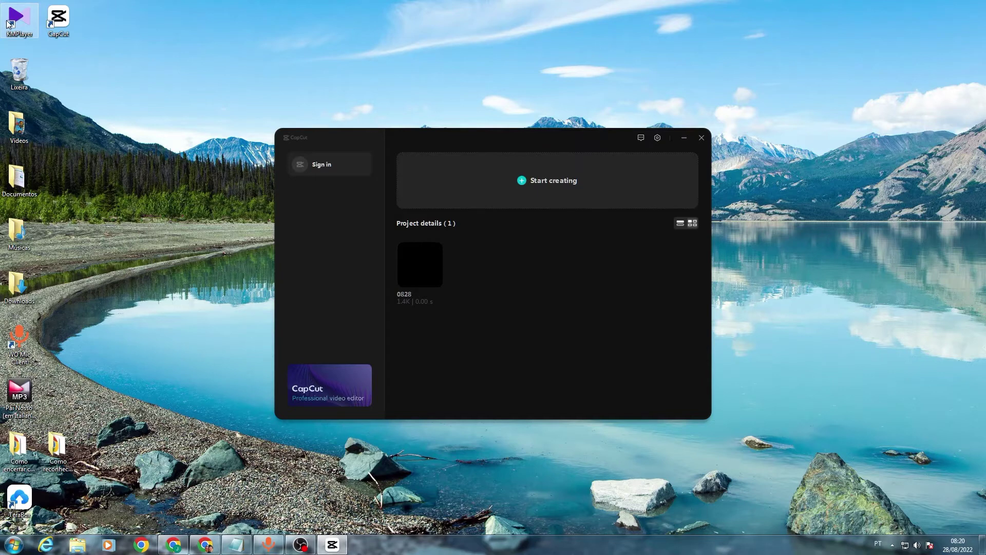
pyautogui.click(481, 174)
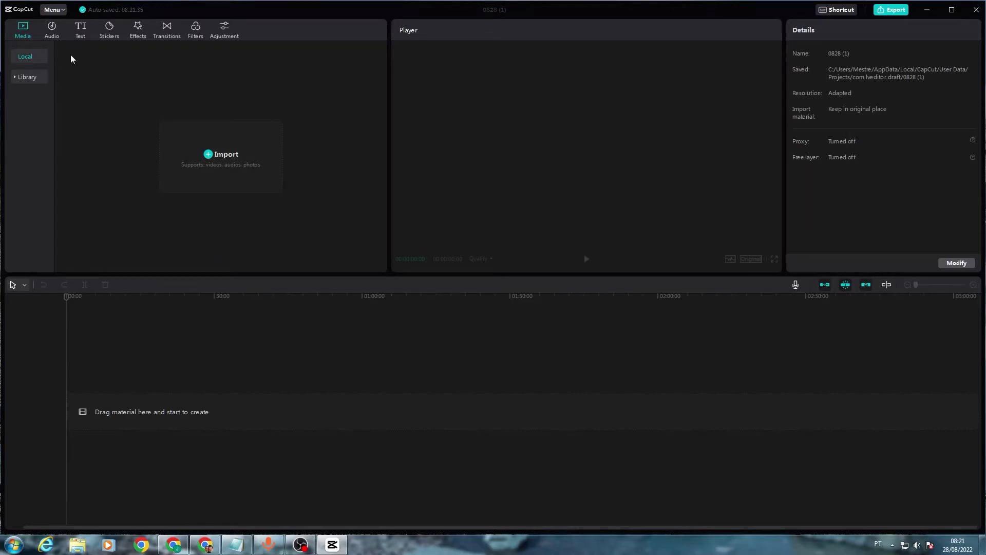
# Look through the Audio, Text, Transitions, Effects and Filters libraries, keeping the current Windows color scheme without further reminders.
pyautogui.click(52, 31)
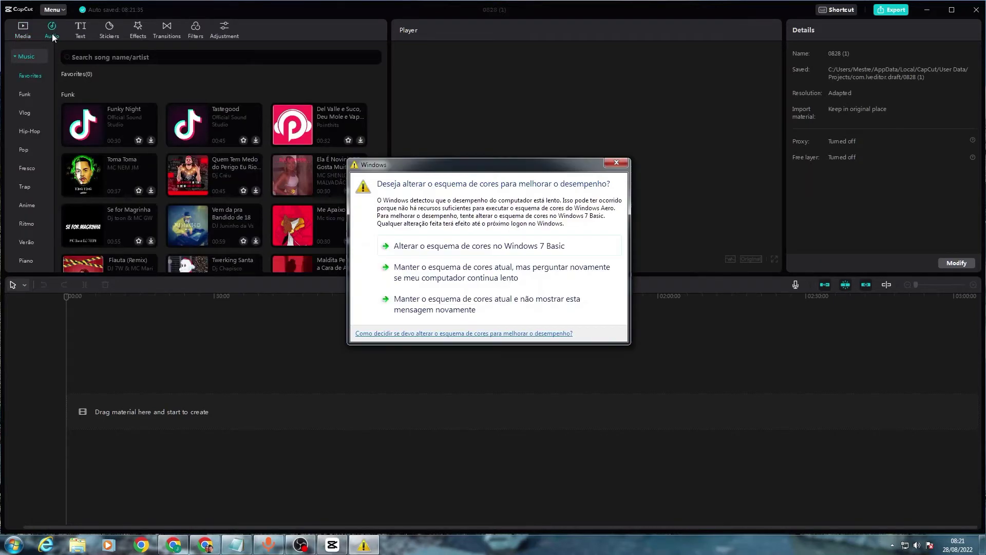
pyautogui.click(480, 304)
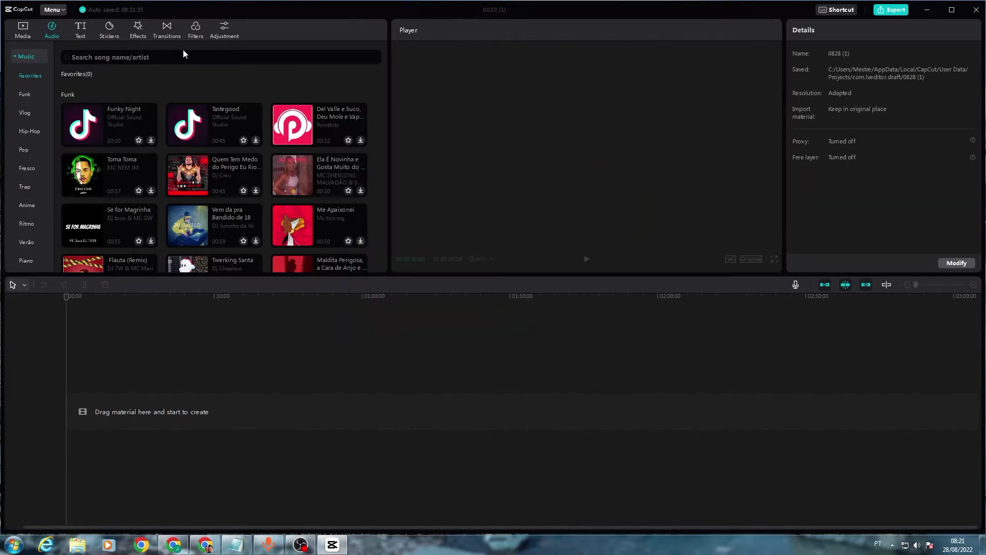
pyautogui.click(80, 32)
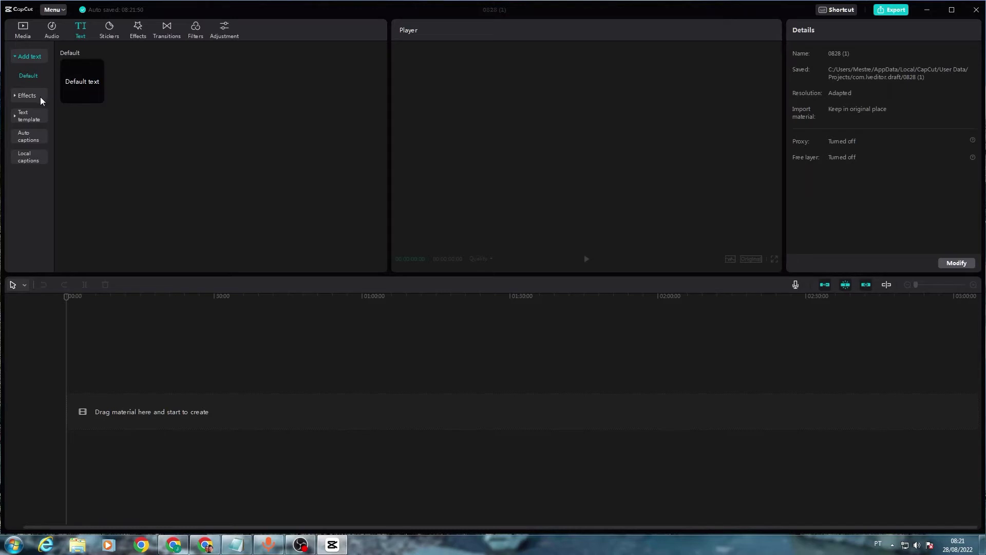
pyautogui.click(169, 32)
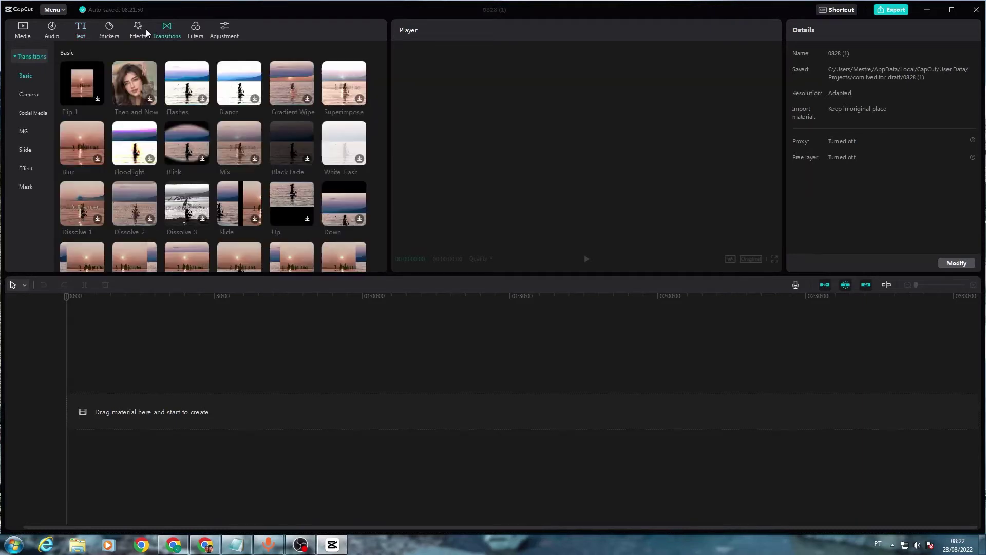
pyautogui.click(145, 29)
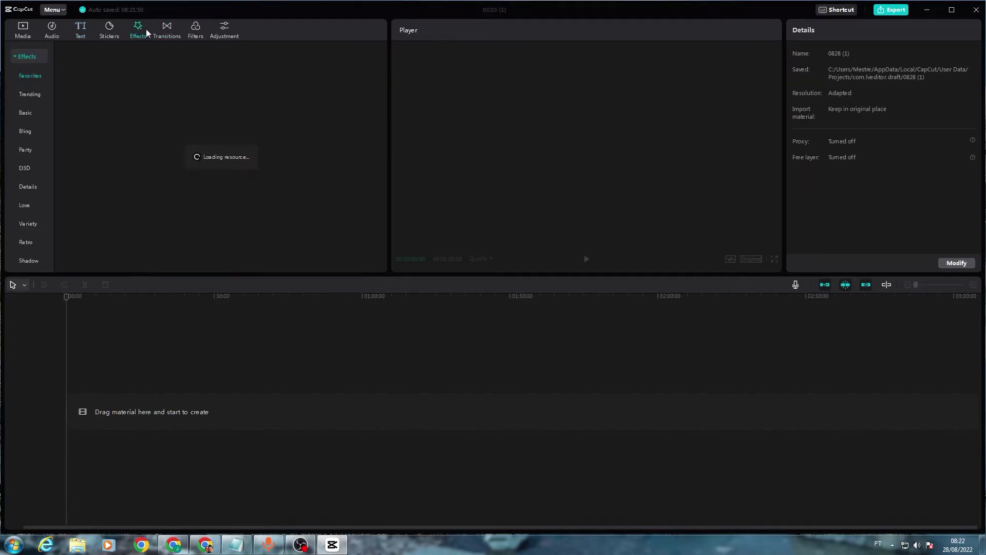
pyautogui.click(200, 27)
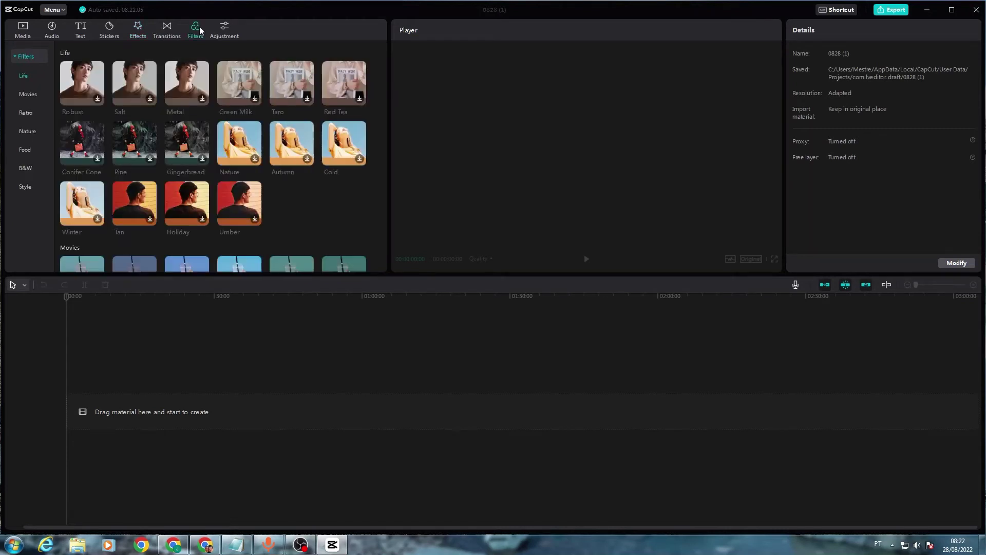
pyautogui.scroll(-5, 176, 149)
pyautogui.scroll(-1, 176, 149)
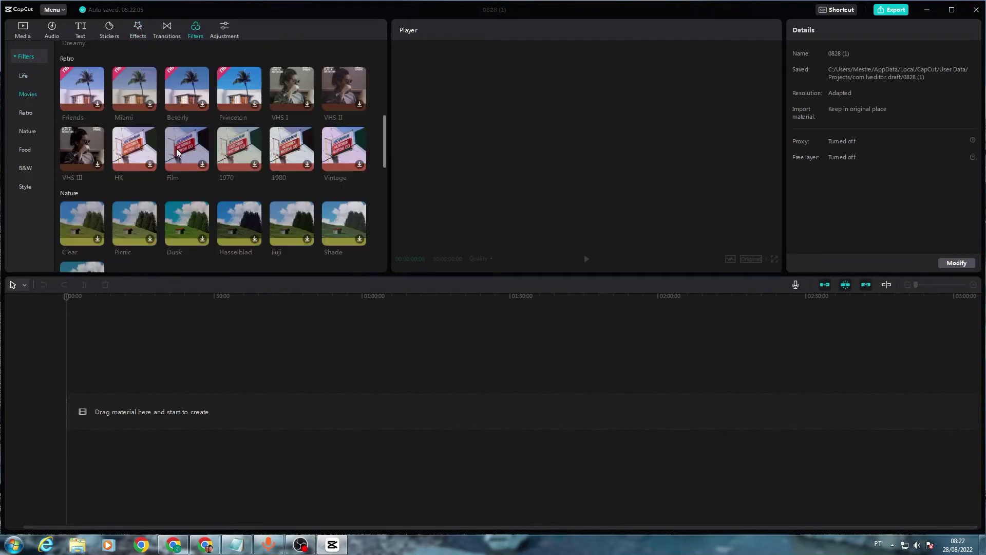
pyautogui.scroll(4, 177, 149)
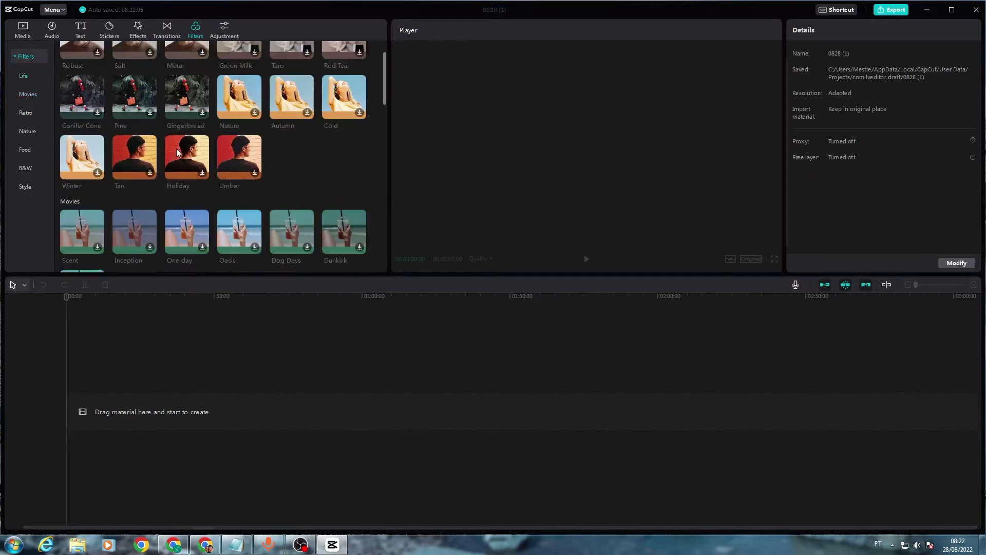
pyautogui.scroll(3, 176, 149)
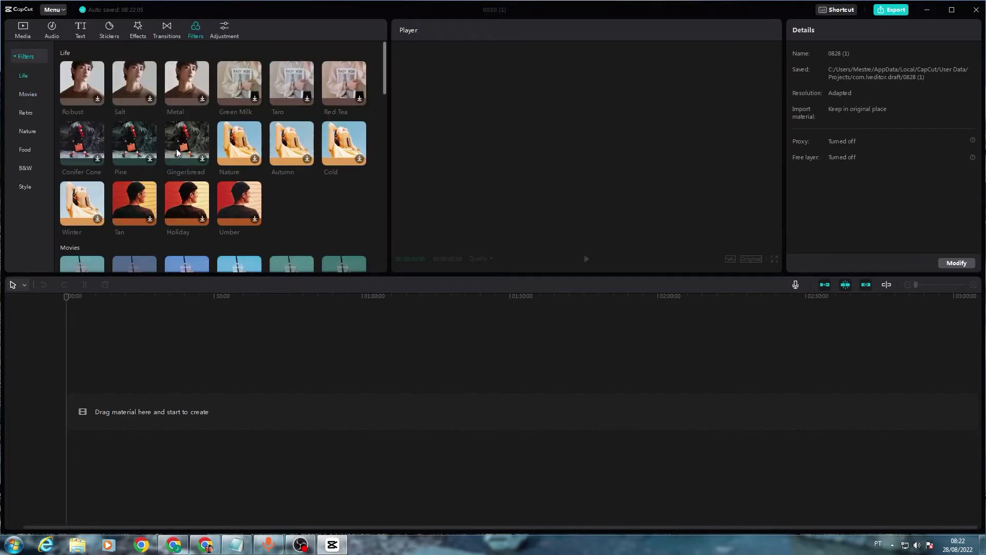
# Import the Assinatura digital video from the Vídeos library and place it on the timeline.
pyautogui.click(24, 33)
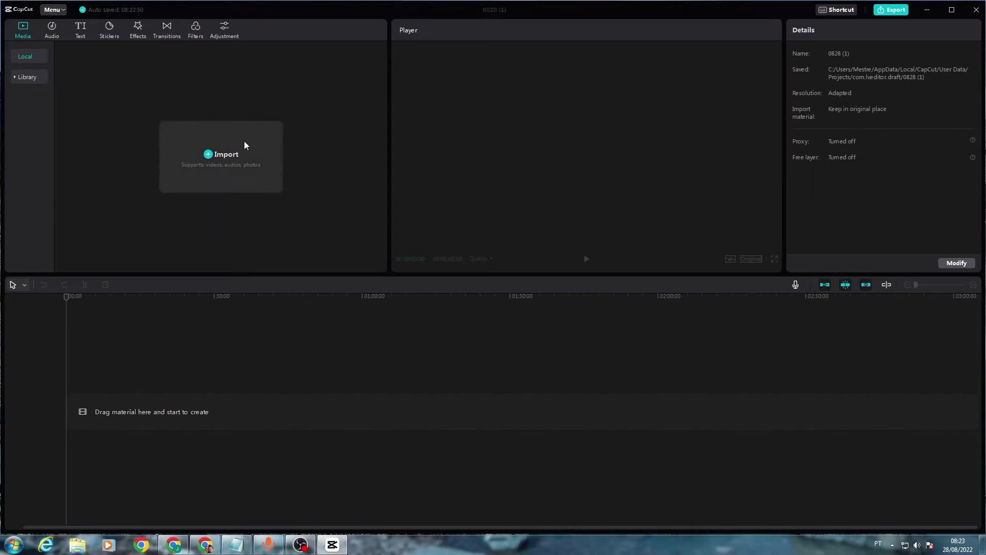
pyautogui.click(233, 156)
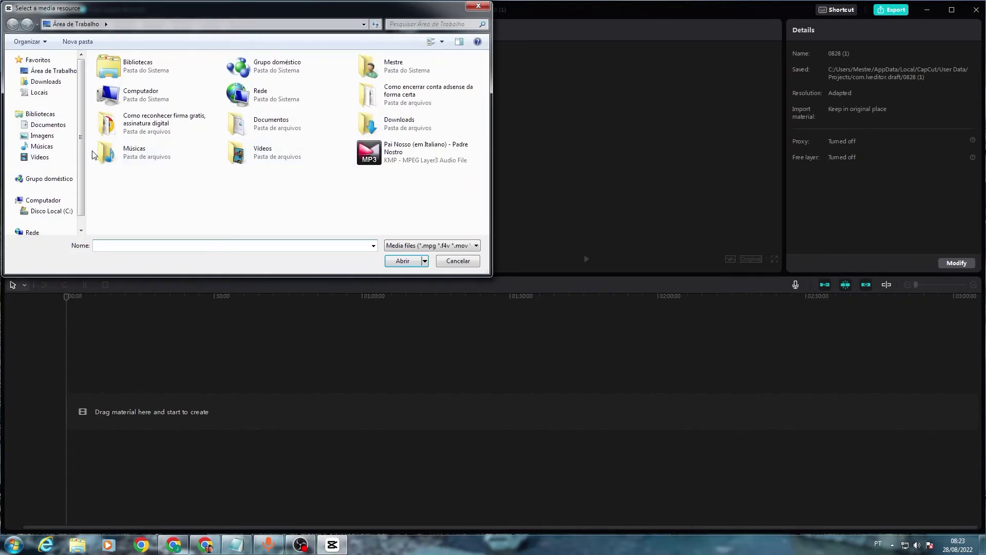
pyautogui.click(40, 157)
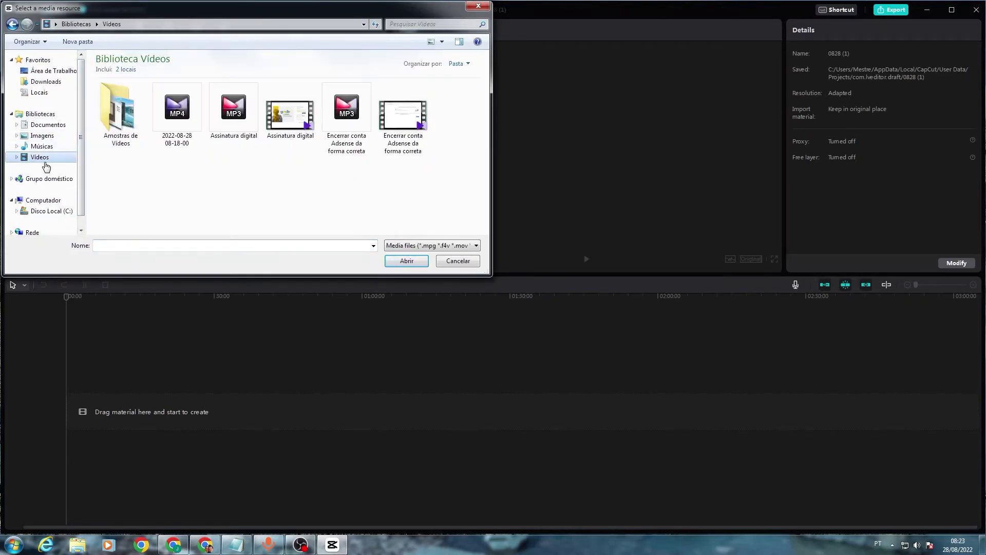
pyautogui.doubleClick(290, 114)
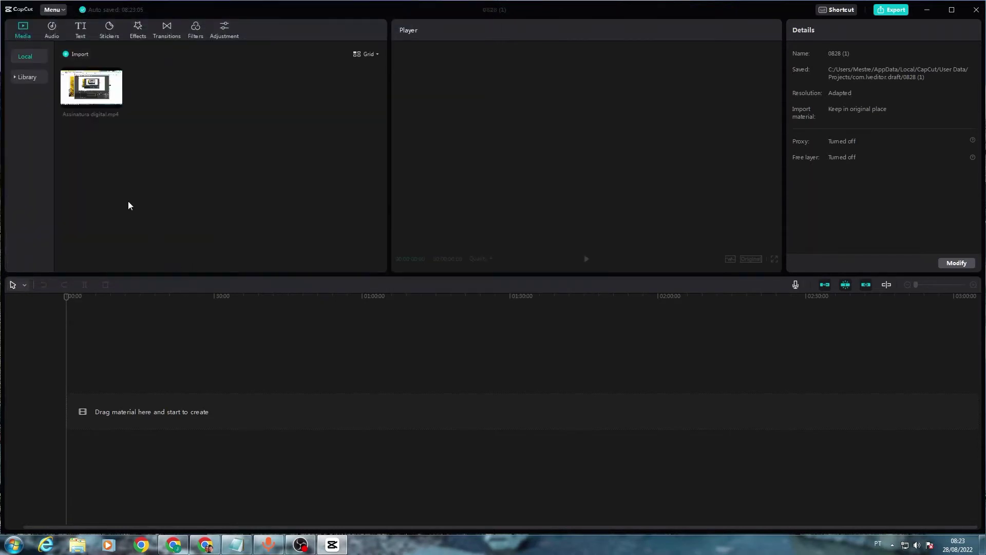
pyautogui.moveTo(92, 85)
pyautogui.moveTo(146, 413); pyautogui.dragTo(147, 408)
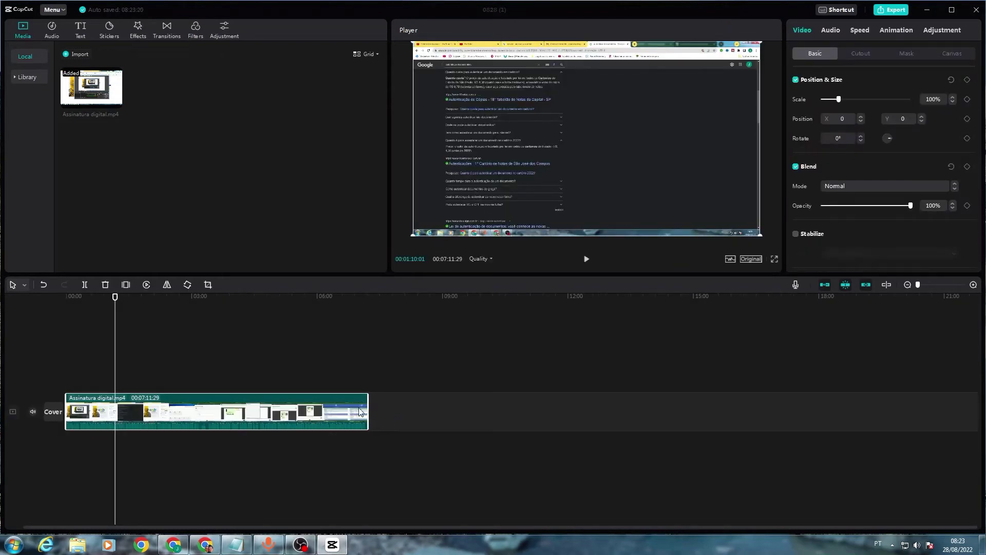
# Examine the Cutout and Basic video properties of the clip on the timeline.
pyautogui.moveTo(365, 410)
pyautogui.mouseDown()
pyautogui.moveTo(256, 410)
pyautogui.moveTo(348, 411)
pyautogui.moveTo(373, 422)
pyautogui.mouseUp()
pyautogui.click(870, 55)
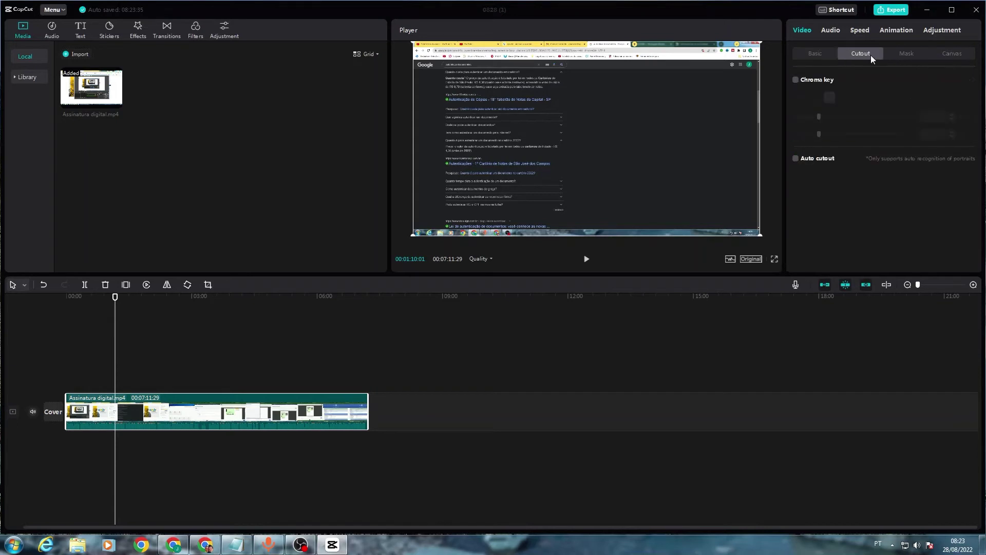
pyautogui.click(822, 53)
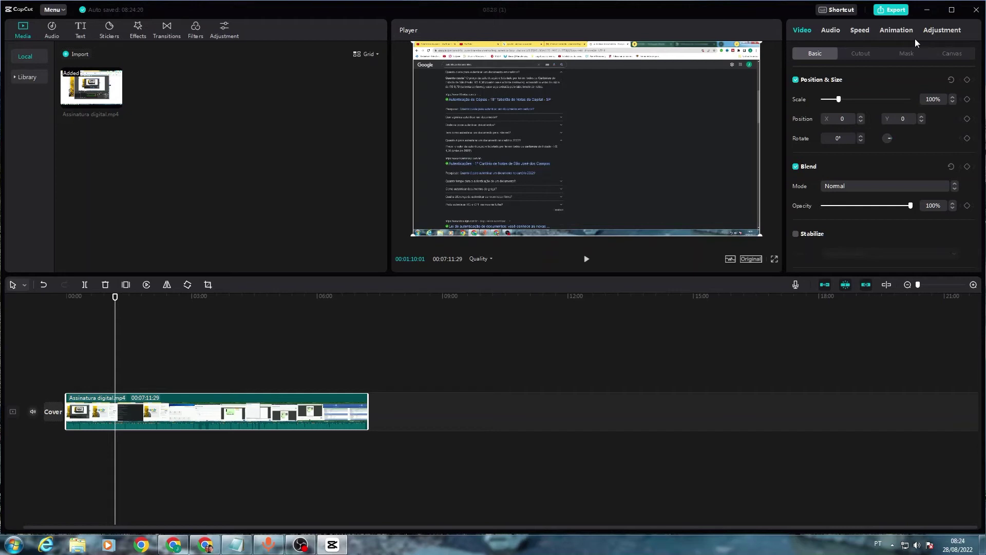
# Close the project, check the start window's settings options, and quit the CapCut desktop program.
pyautogui.click(976, 11)
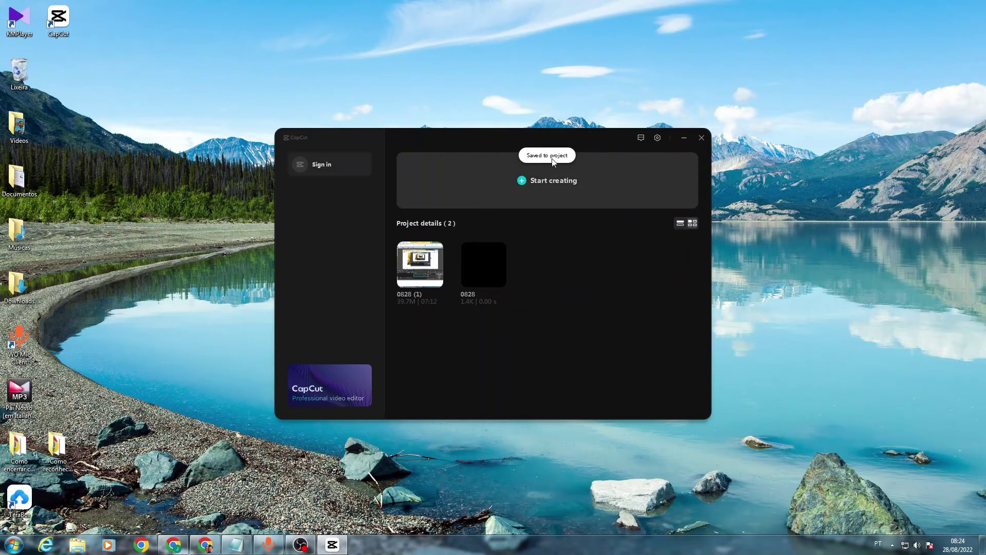
pyautogui.click(659, 142)
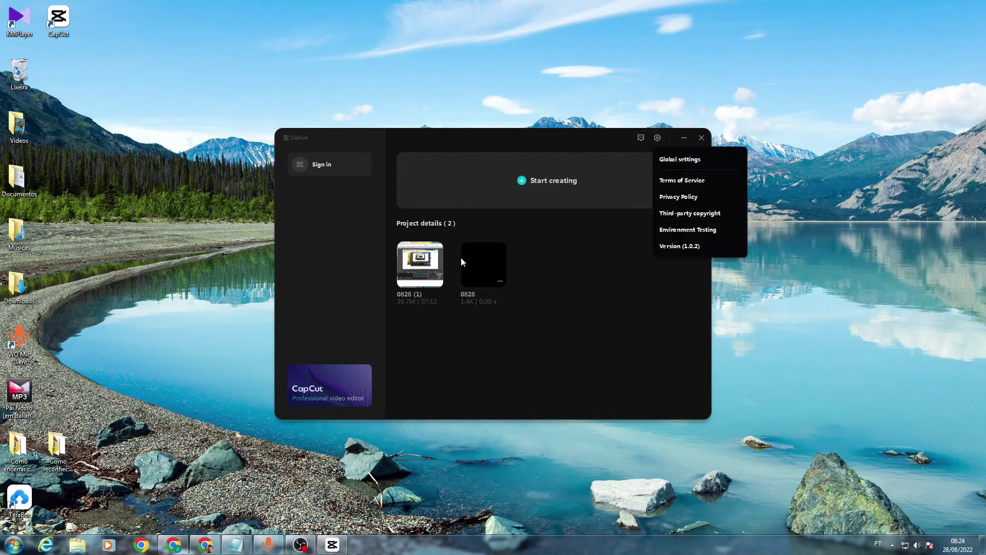
pyautogui.moveTo(485, 281)
pyautogui.click(707, 139)
pyautogui.click(703, 138)
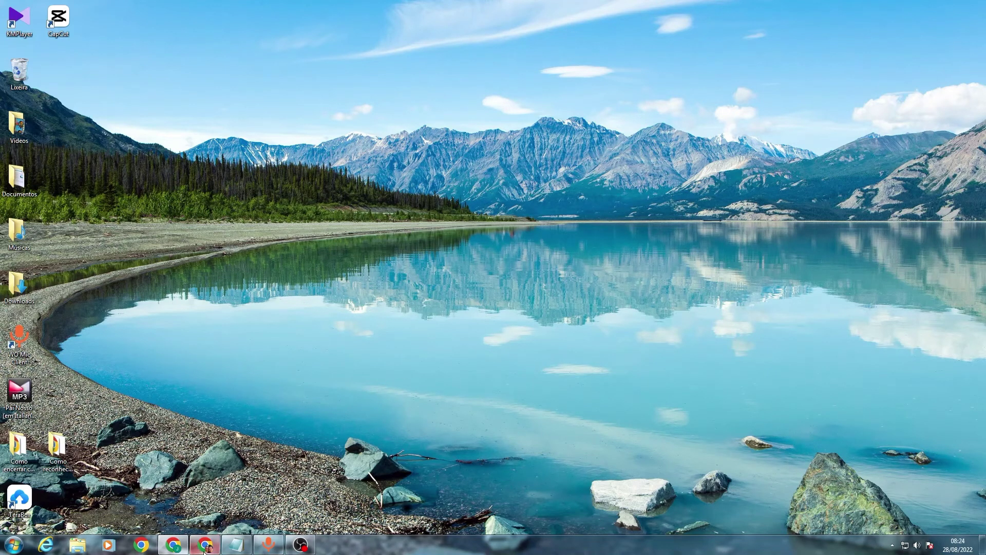
# Switch to Chrome, open the CapCut online editor, and look through its stock videos.
pyautogui.click(175, 547)
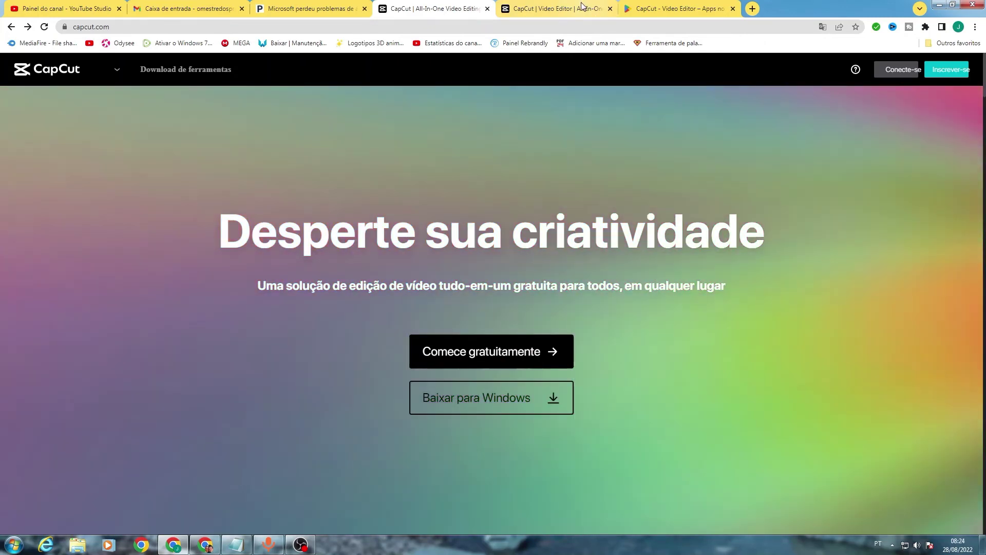
pyautogui.click(542, 9)
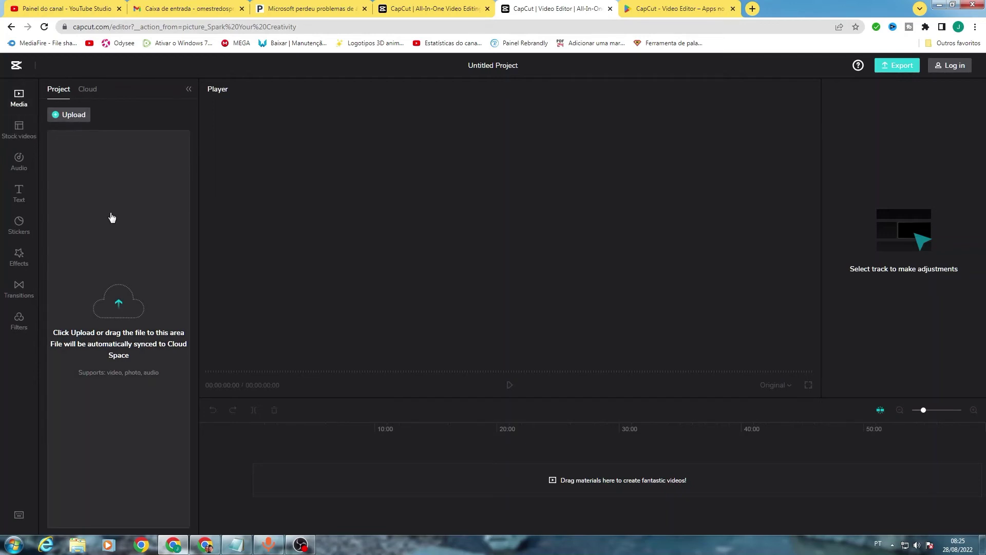
pyautogui.click(28, 135)
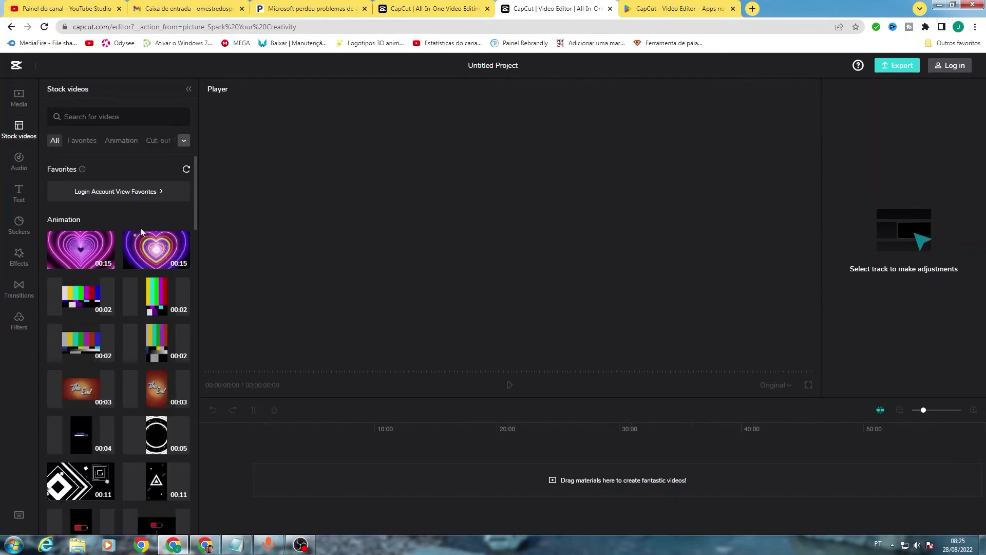
pyautogui.scroll(-2, 114, 285)
pyautogui.scroll(-6, 115, 272)
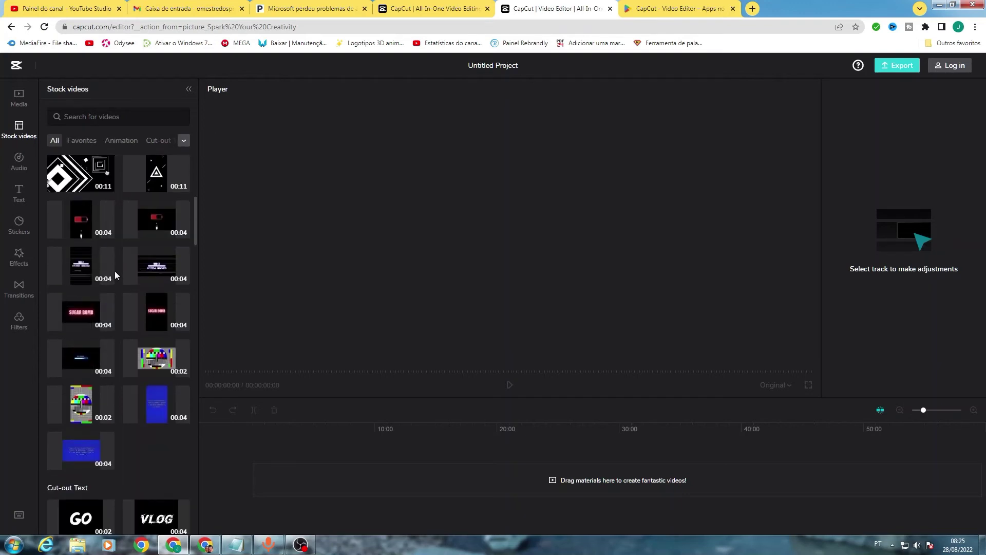
pyautogui.scroll(8, 111, 264)
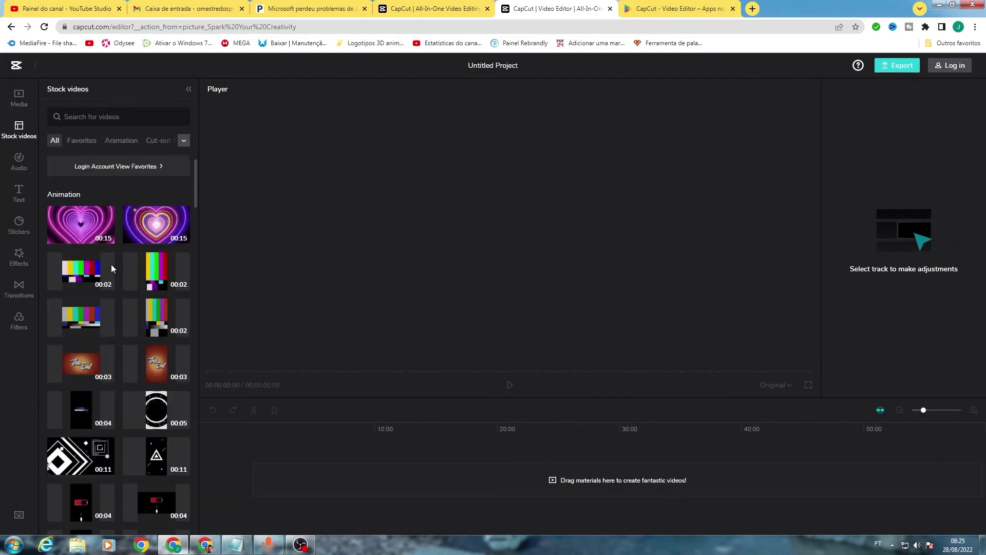
# Browse the online editor's text styles, sticker material and special effects.
pyautogui.click(19, 190)
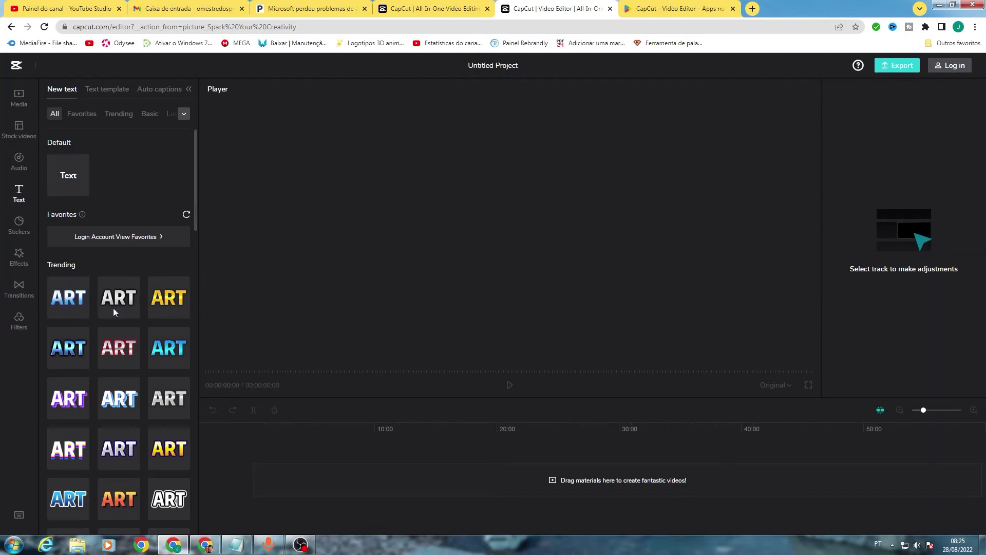
pyautogui.scroll(-10, 122, 338)
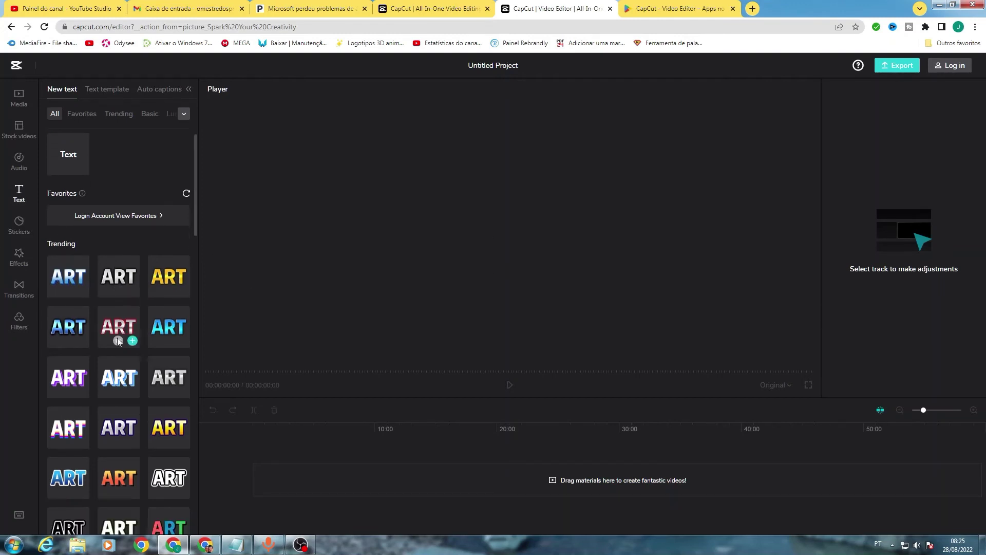
pyautogui.scroll(10, 109, 330)
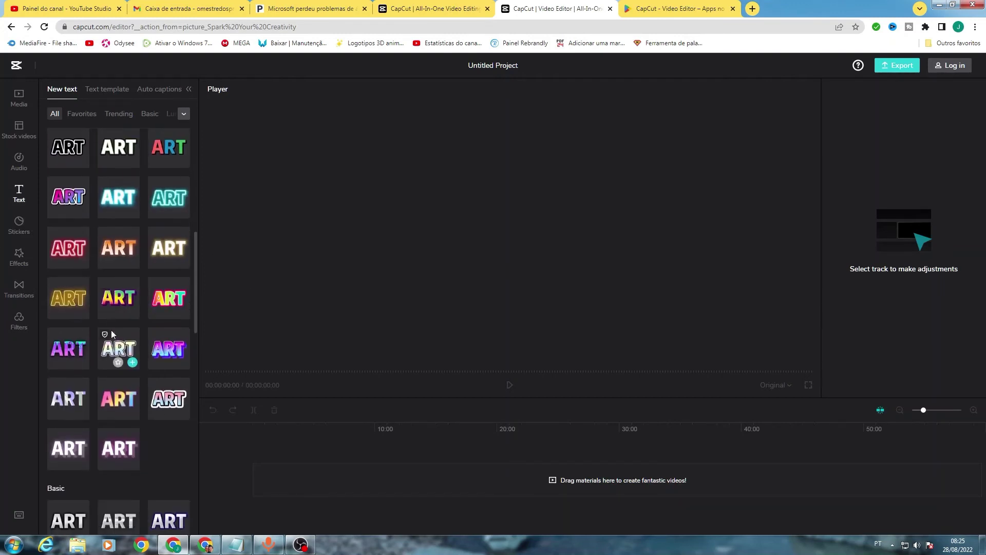
pyautogui.click(19, 224)
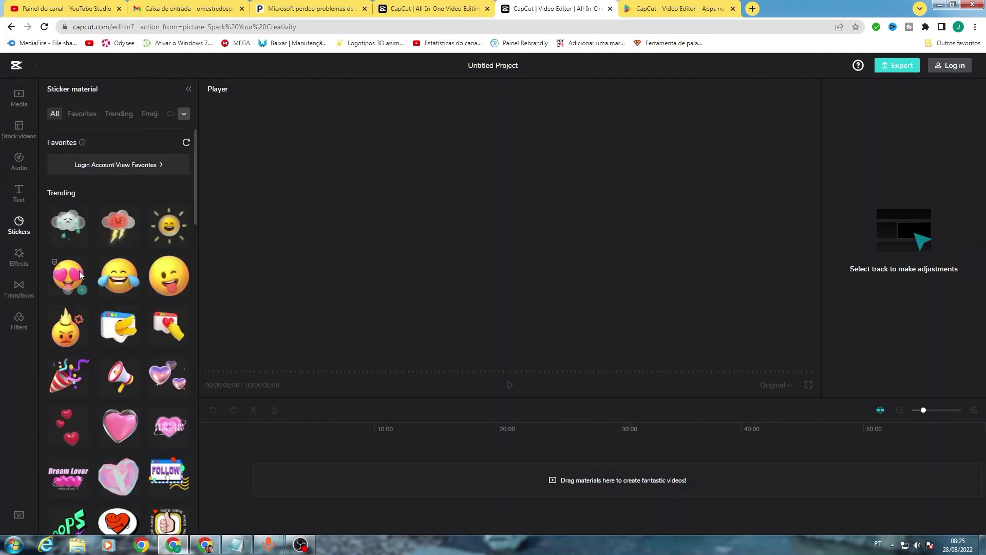
pyautogui.scroll(-6, 88, 286)
pyautogui.scroll(-13, 88, 286)
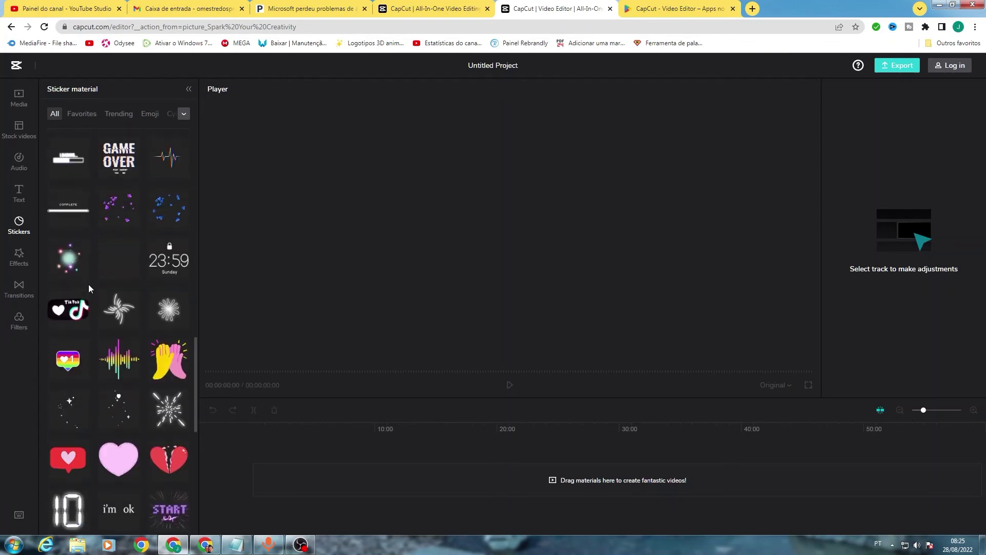
pyautogui.click(28, 265)
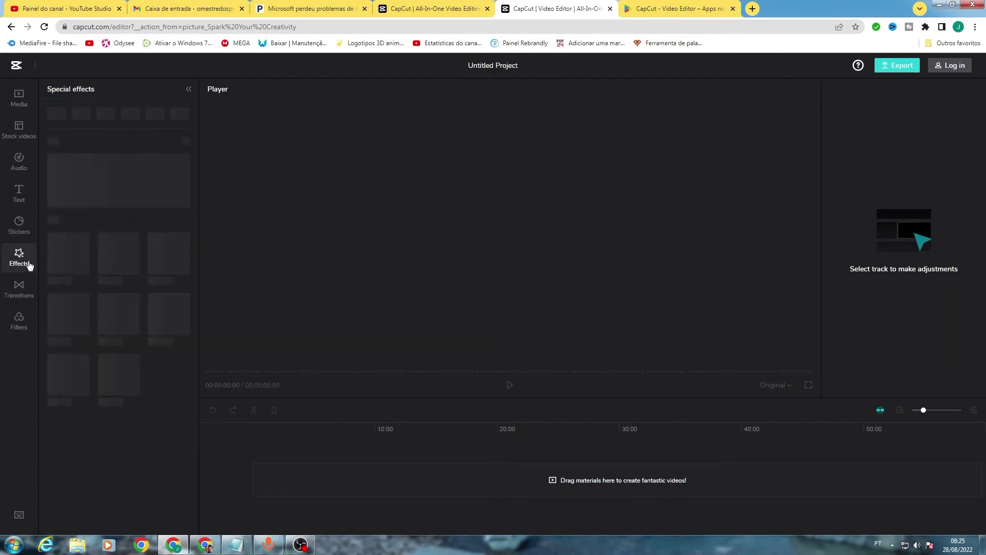